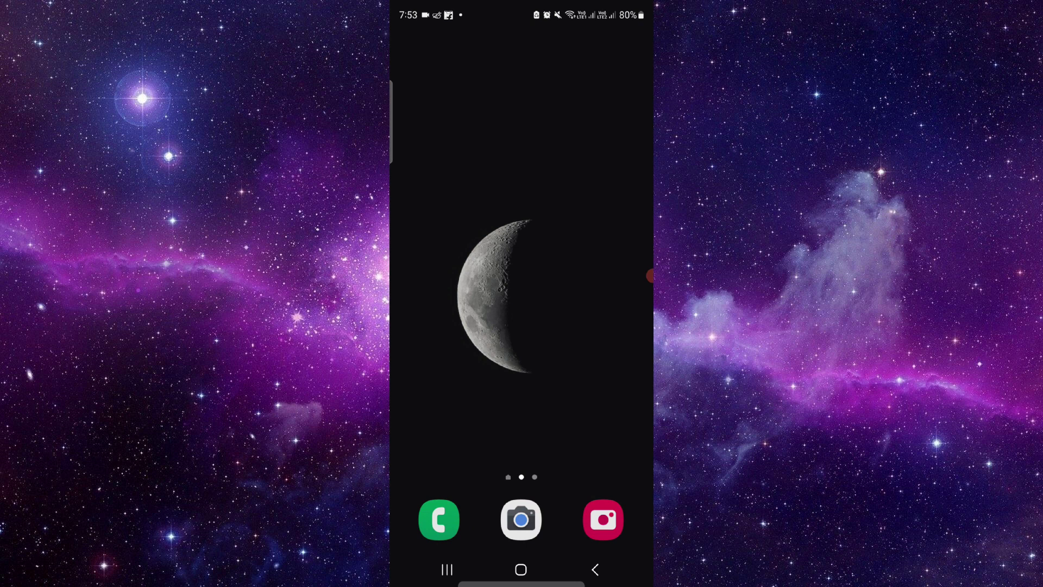
From the app drawer, open Paramount Parivar's App info and follow 'App details in store'
left_click_drag(520, 407, 521, 204)
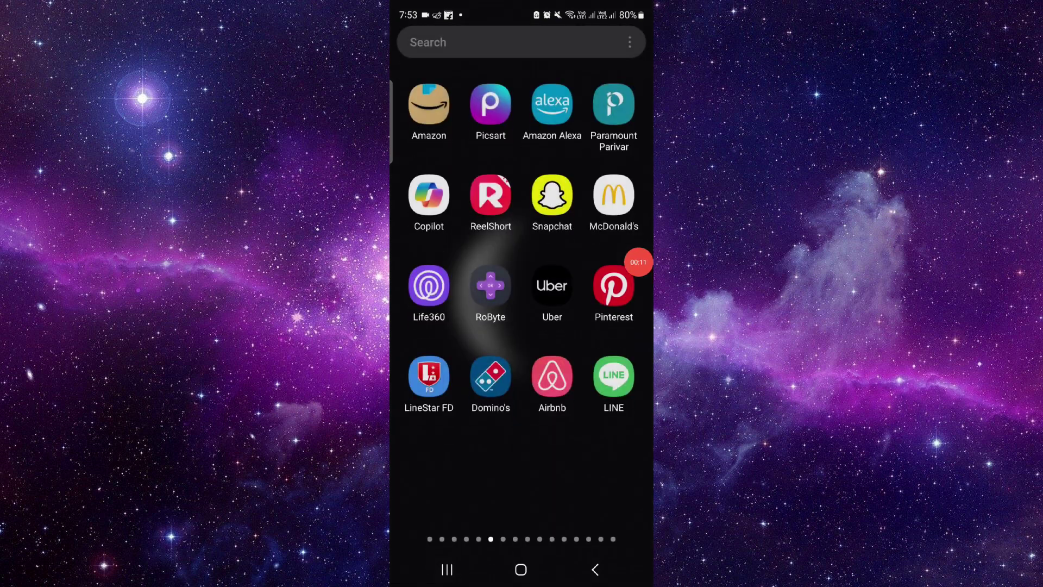
left_click_drag(638, 262, 633, 188)
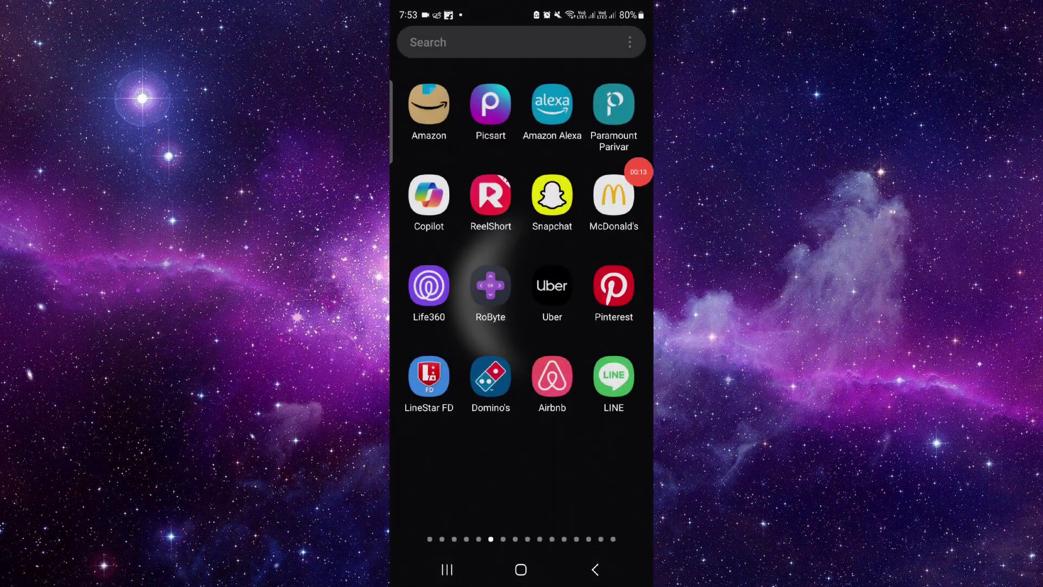
left_click(613, 103)
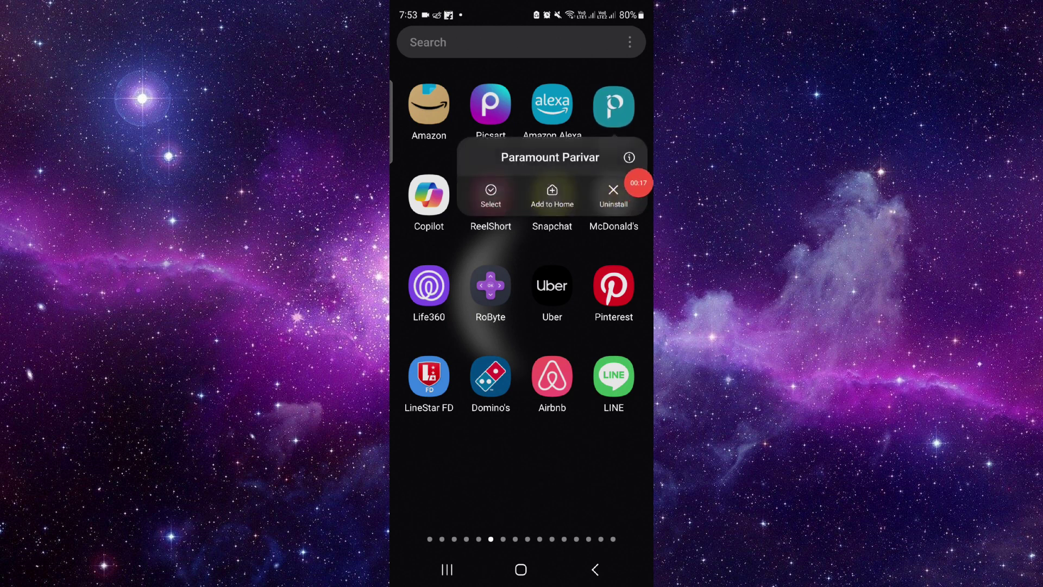
left_click(613, 196)
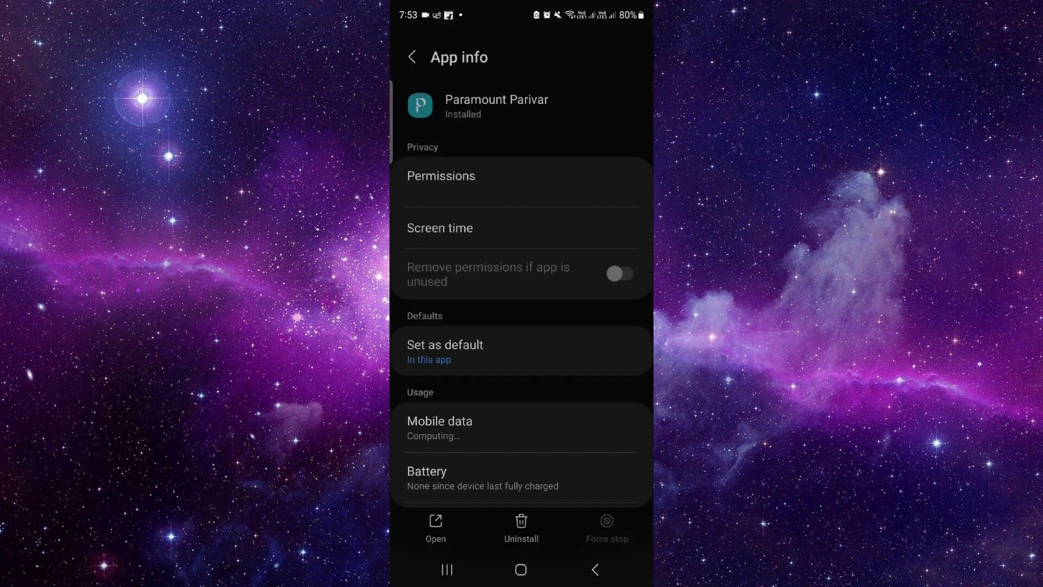
scroll(522, 326, "down", 2)
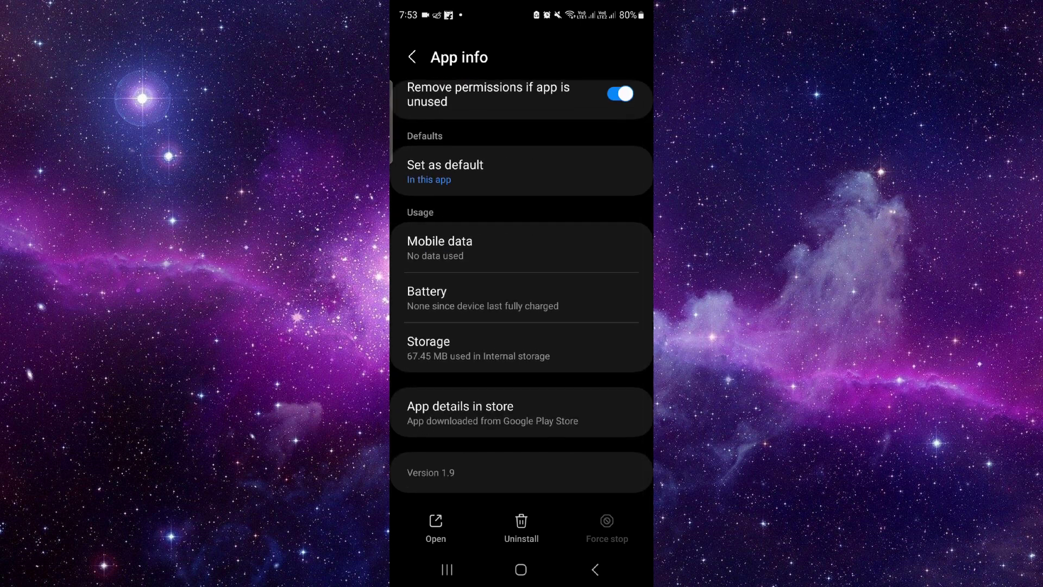
left_click(521, 412)
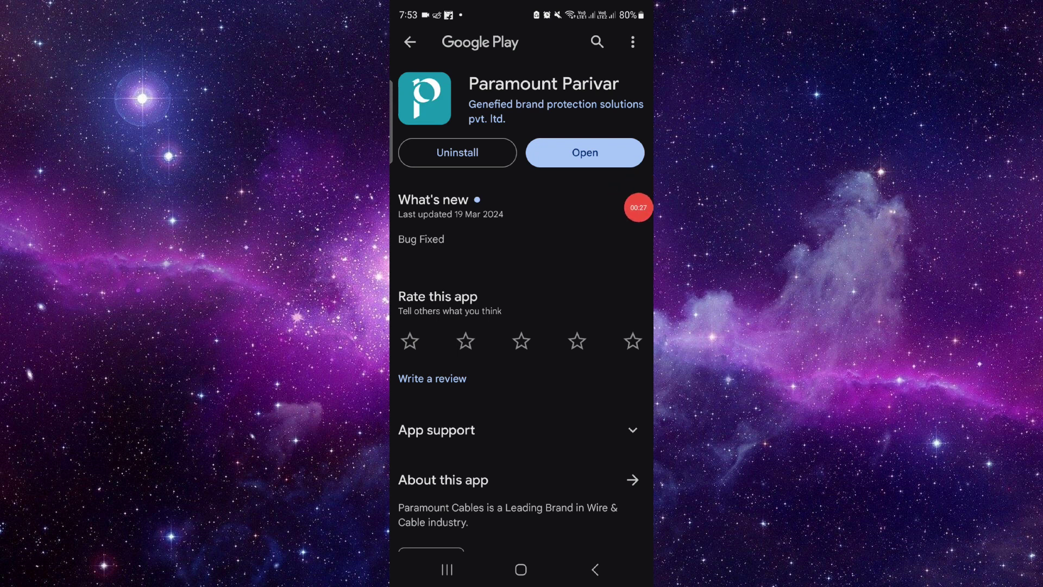
Uninstall Paramount Parivar from its Play Store page, confirm it, then bring up recent apps
left_click(457, 153)
left_click_drag(639, 207, 644, 294)
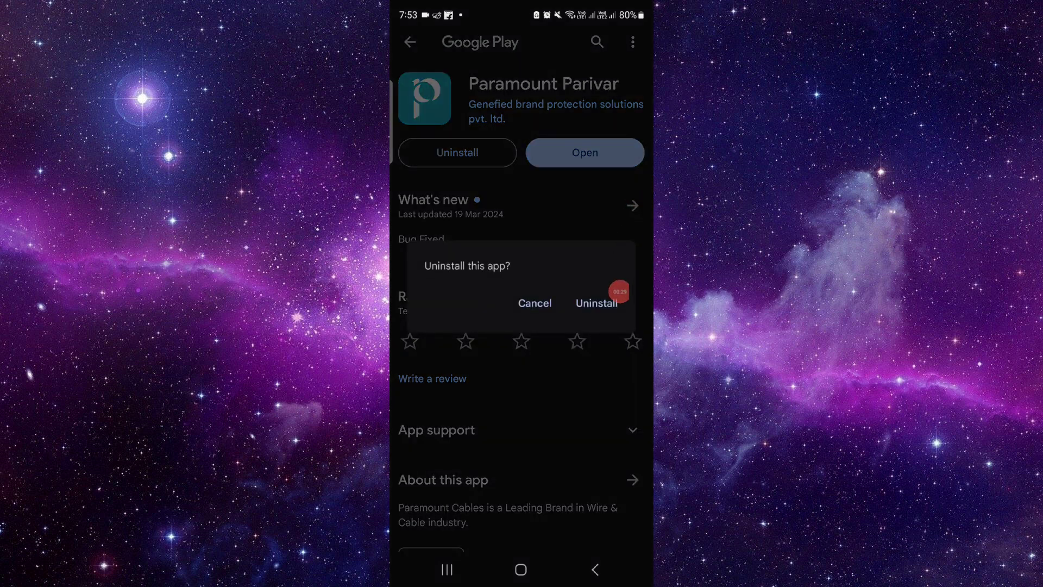
left_click(597, 302)
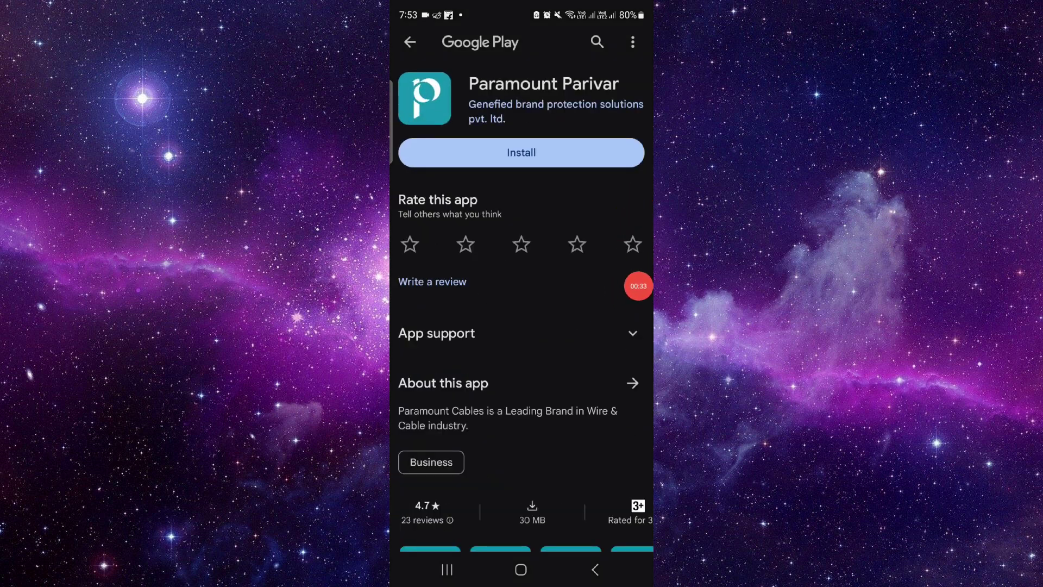
left_click(447, 570)
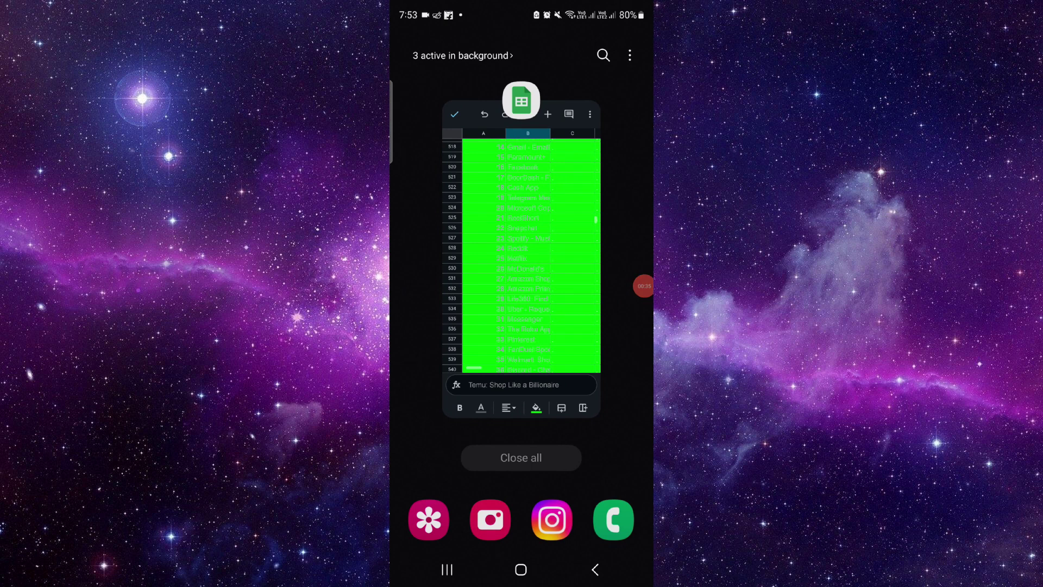
Close the recent apps overview to show the moon-wallpaper home screen
left_click(520, 570)
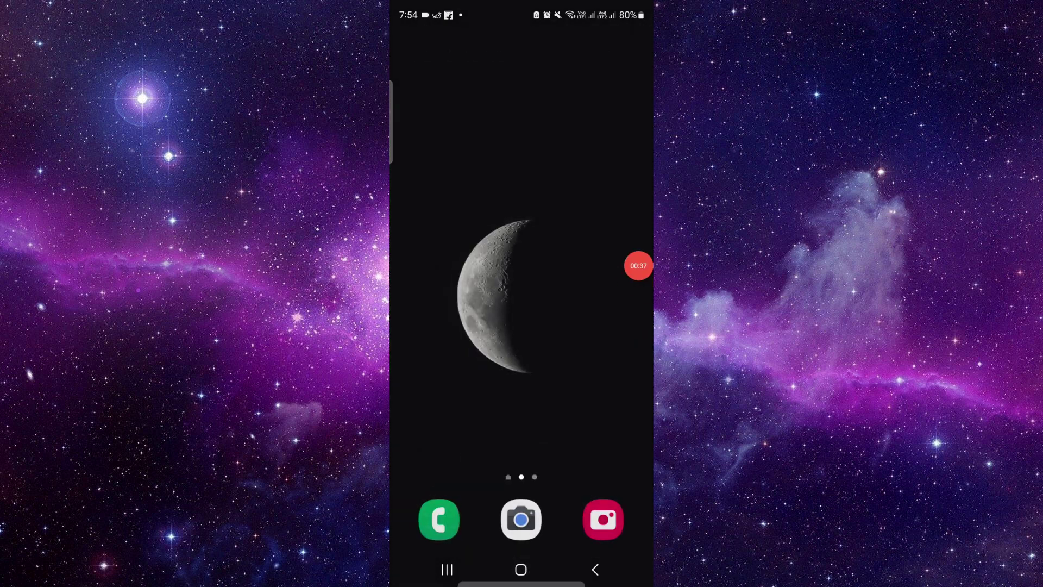